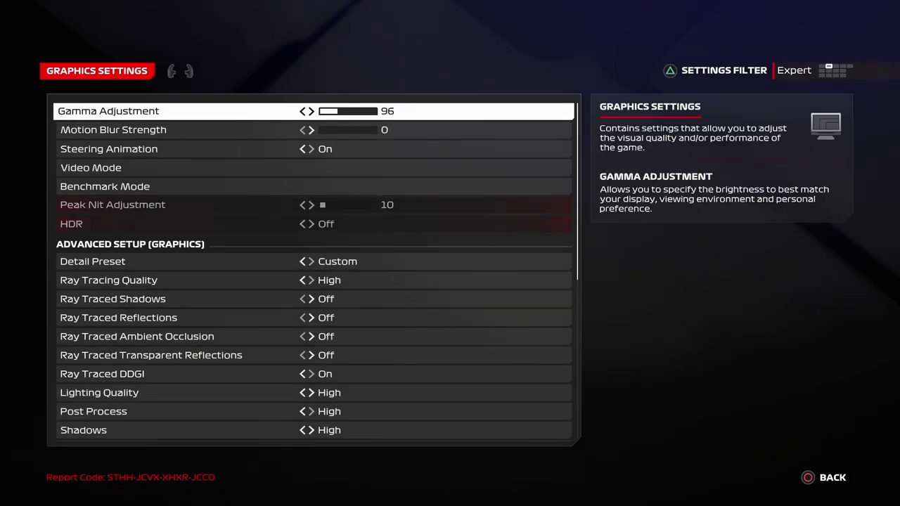
- Set the gamma adjustment to 95
key(Right)
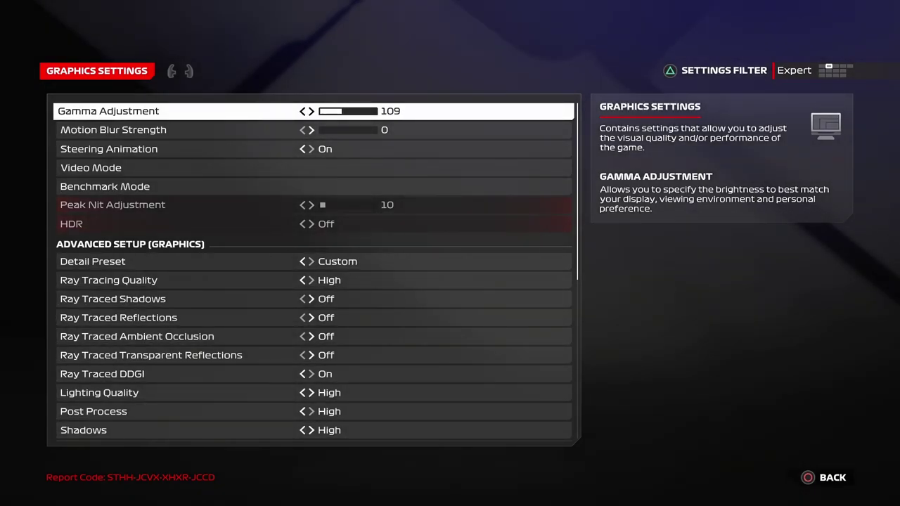
key(Left)
key(Left)
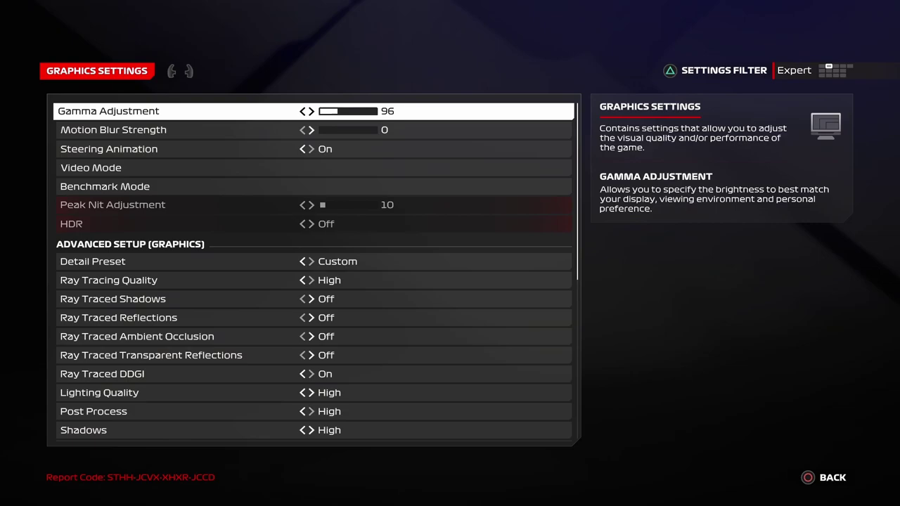
key(Left)
- Try higher motion blur strengths and bring the setting back to 0
key(Down)
key(Right)
key(Right)
key(Right)
key(Right)
key(Right)
key(Right)
key(Right)
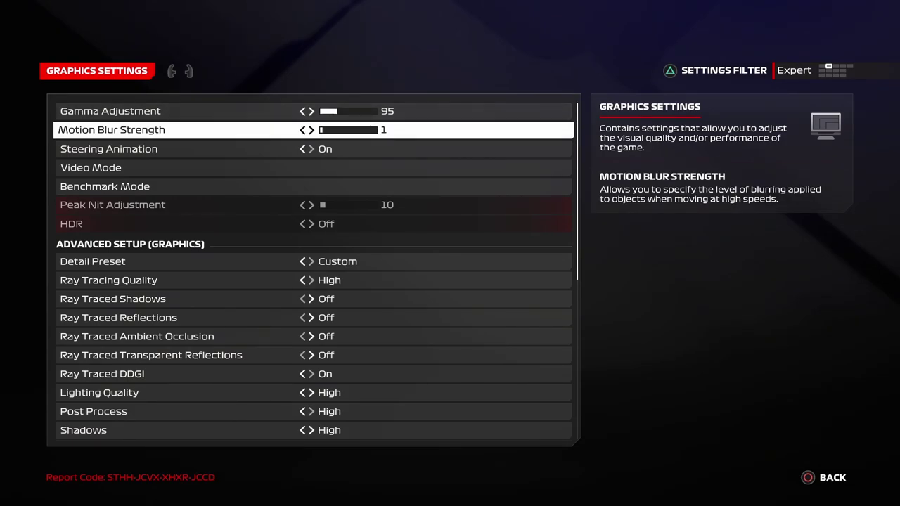
key(Right)
key(Right)
key(Right)
key(Right)
key(Right)
key(Right)
key(Right)
key(Right)
key(Right)
key(Right)
key(Right)
key(Right)
key(Left)
key(Left)
key(Left)
key(Left)
key(Left)
key(Left)
key(Left)
key(Left)
key(Left)
key(Left)
key(Left)
key(Left)
key(Left)
key(Left)
key(Left)
key(Left)
key(Left)
key(Left)
key(Left)
- Open the video mode settings, try Intel(R) UHD Graphics as display adapter and switch back to NVIDIA GeForce RTX 4050 Laptop GPU
key(Down)
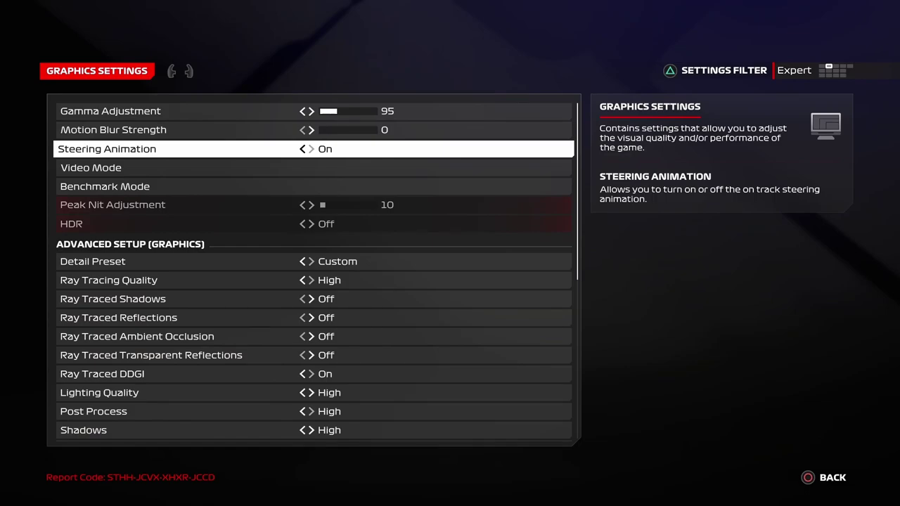
key(Down)
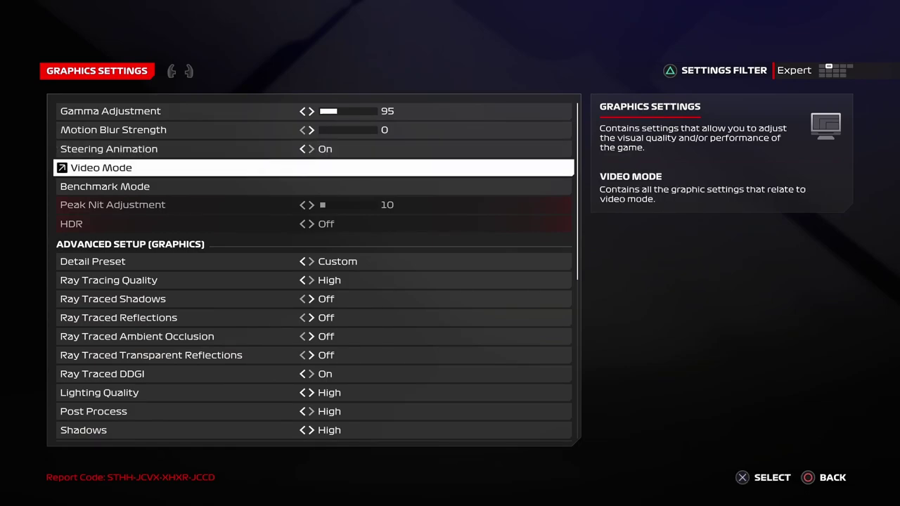
key(Return)
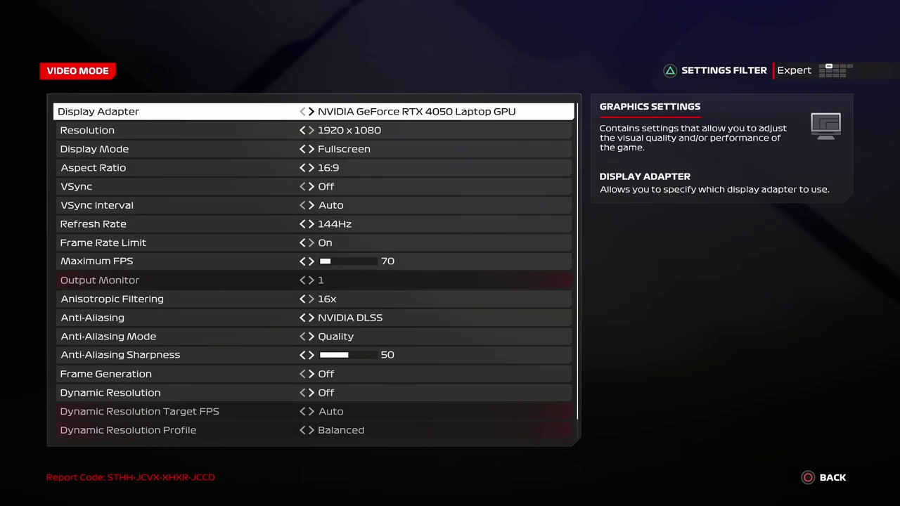
key(Right)
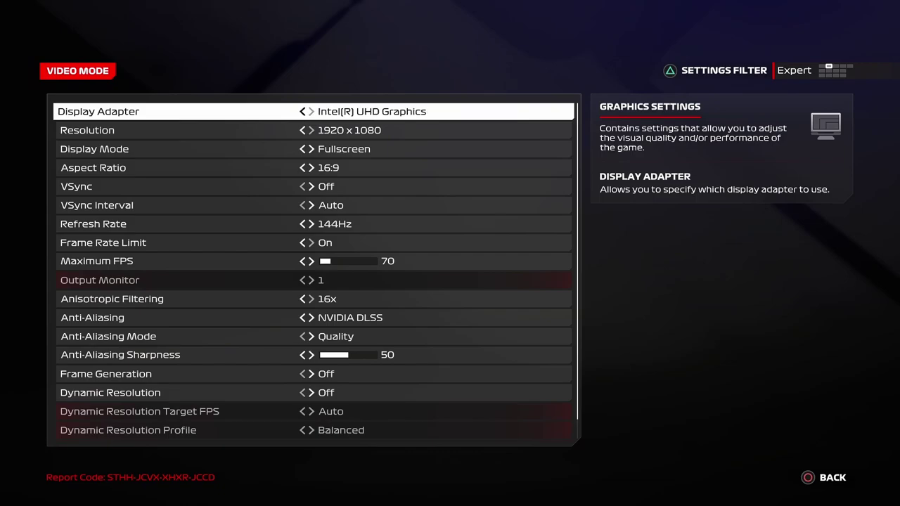
key(Left)
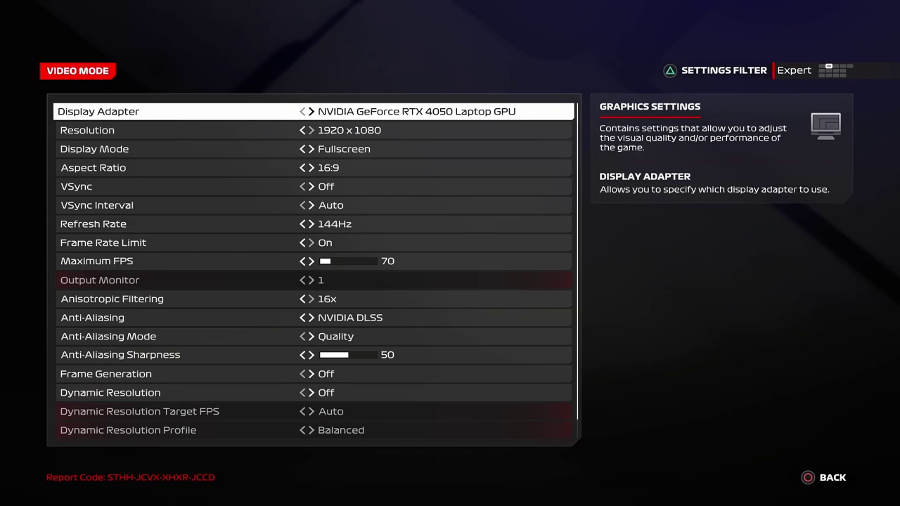
- Review the resolution, display mode, aspect ratio, VSync and refresh rate settings, keeping the refresh rate at 144Hz
key(Down)
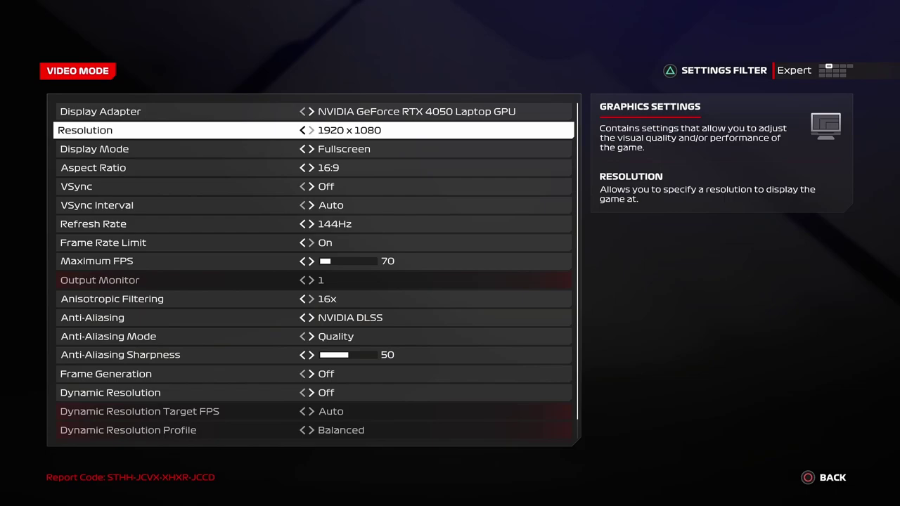
key(Down)
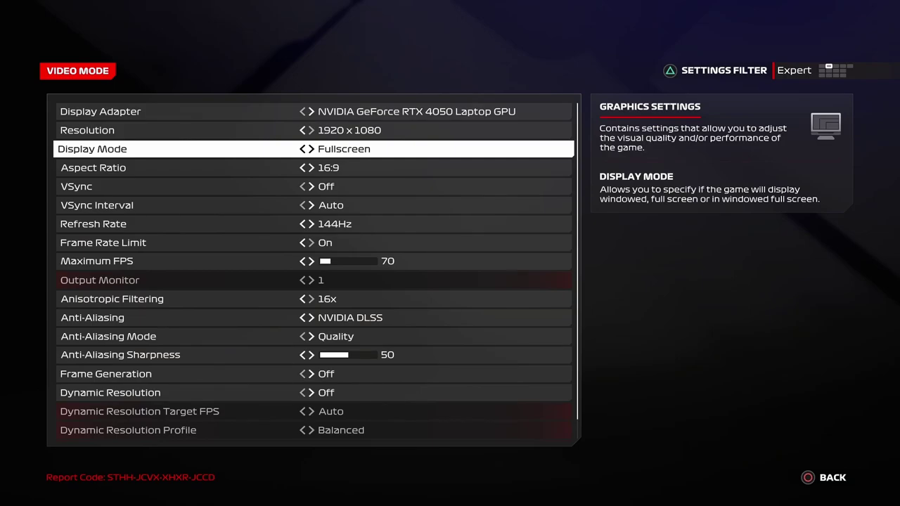
key(Down)
key(Down)
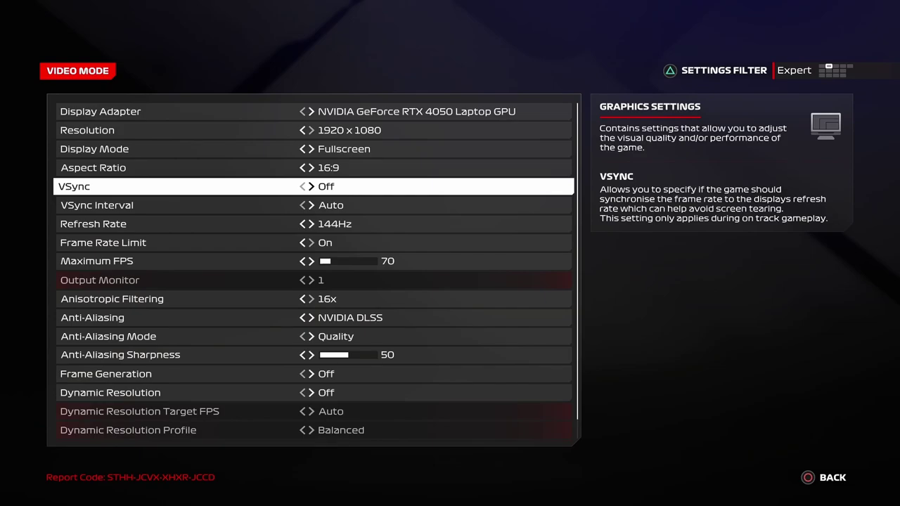
key(Down)
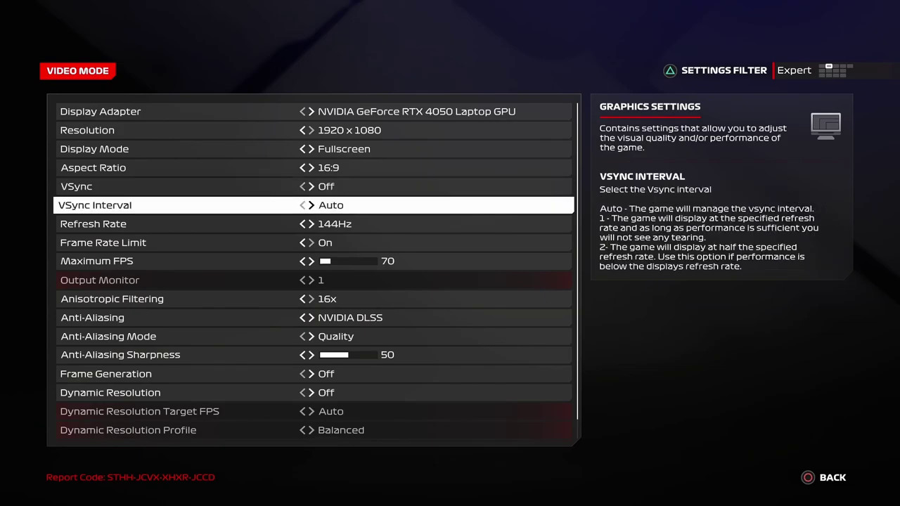
key(Down)
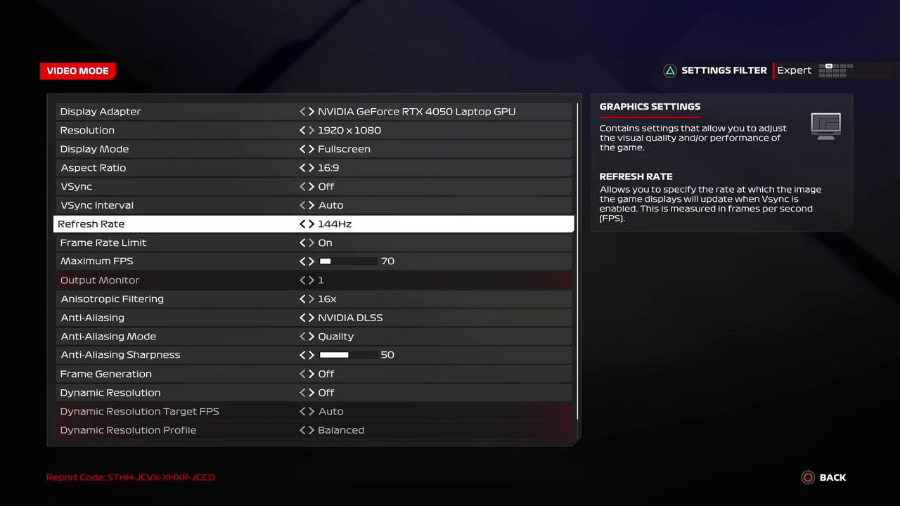
key(Left)
key(Right)
key(Left)
key(Right)
- Keep the frame rate limit on and set the maximum FPS to 60
key(Down)
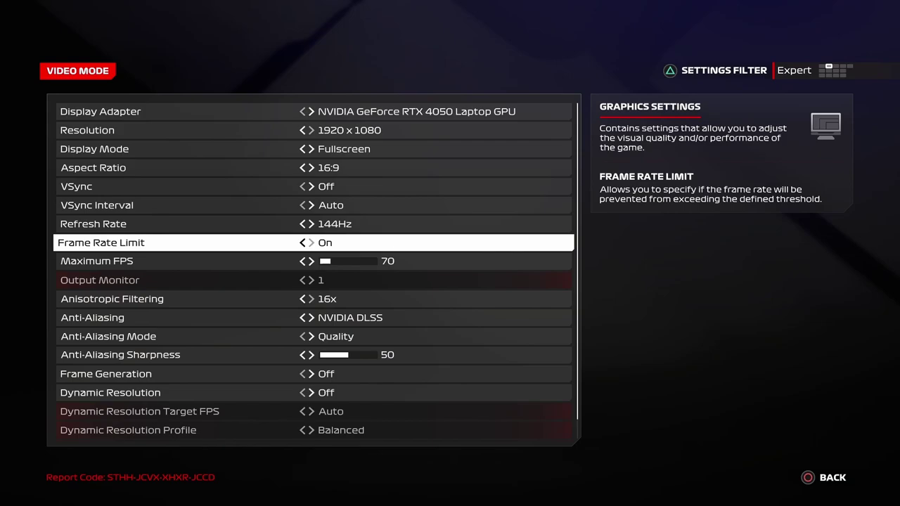
key(Left)
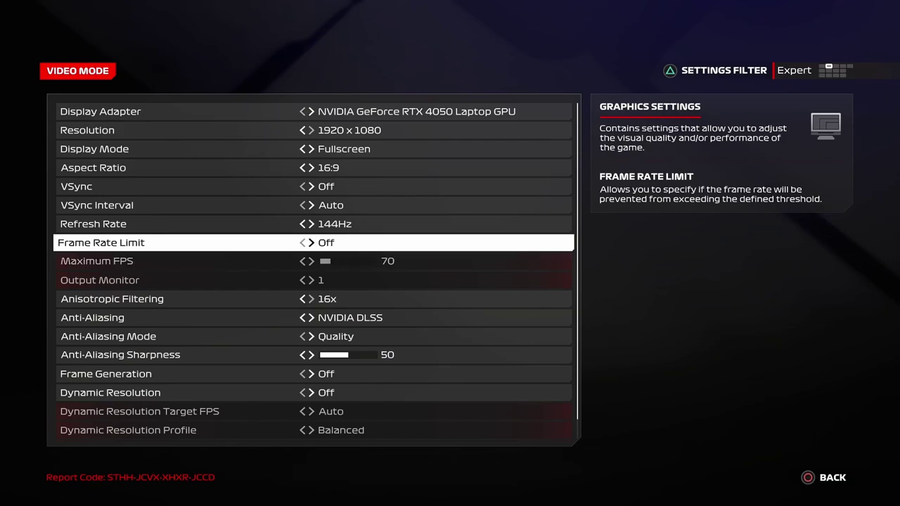
key(Right)
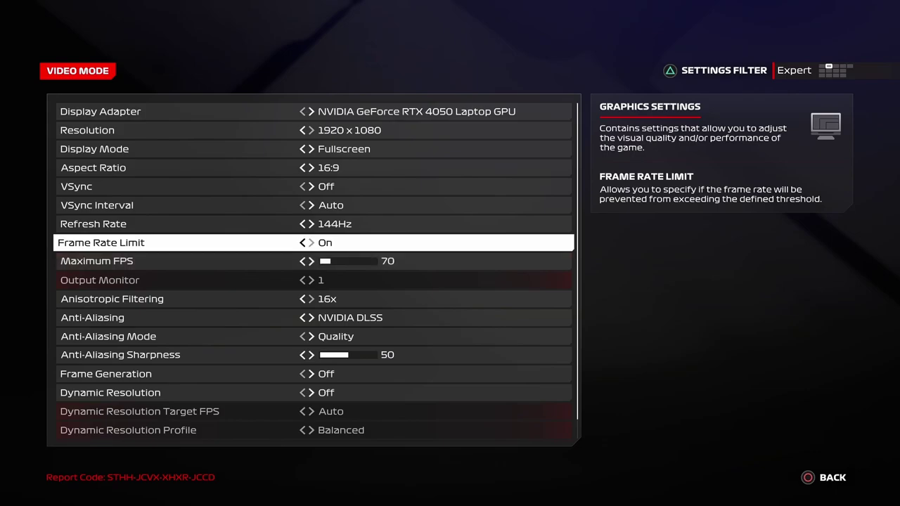
key(Down)
key(Left)
key(Left)
key(Left)
key(Left)
key(Left)
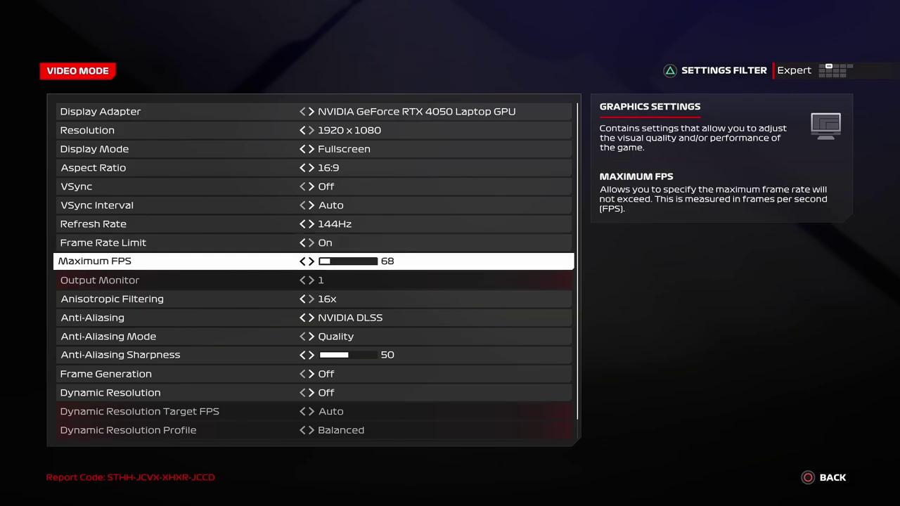
key(Left)
key(Left)
key(Left)
key(Left)
key(Left)
key(Left)
key(Right)
key(Right)
key(Right)
key(Right)
key(Right)
key(Right)
key(Right)
key(Right)
key(Right)
key(Right)
key(Left)
key(Left)
key(Left)
key(Left)
key(Left)
key(Left)
key(Left)
key(Left)
key(Left)
key(Left)
key(Left)
key(Left)
- Try the lower anisotropic filtering levels and return the setting to 16x
key(Down)
key(Down)
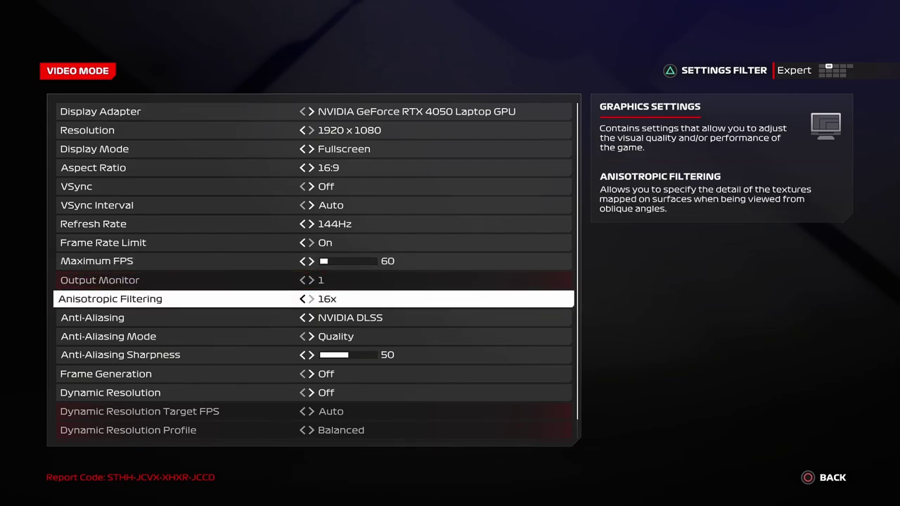
key(Left)
key(Left)
key(Left)
key(Left)
key(Right)
key(Right)
key(Right)
key(Right)
- Try AMD FSR2 and TAA and FidelityFX Sharpening as the anti-aliasing type, and switch back to NVIDIA DLSS
key(Down)
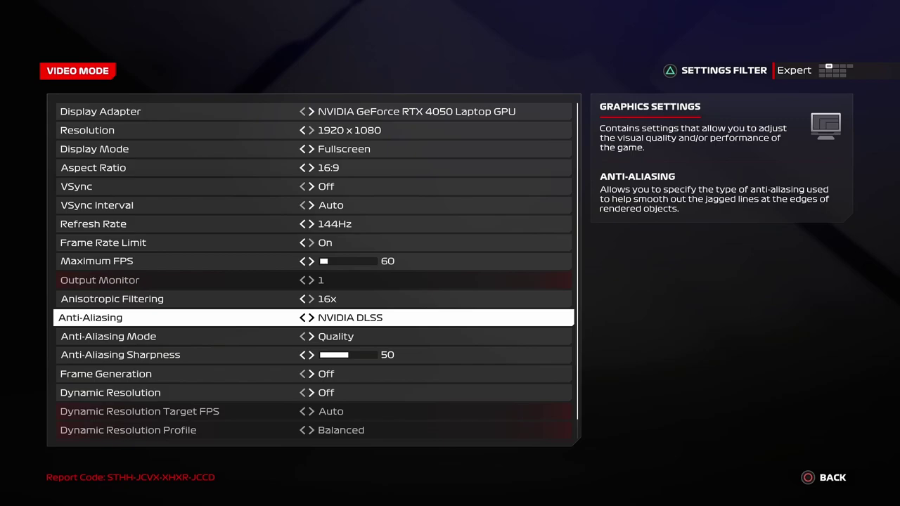
key(Right)
key(Right)
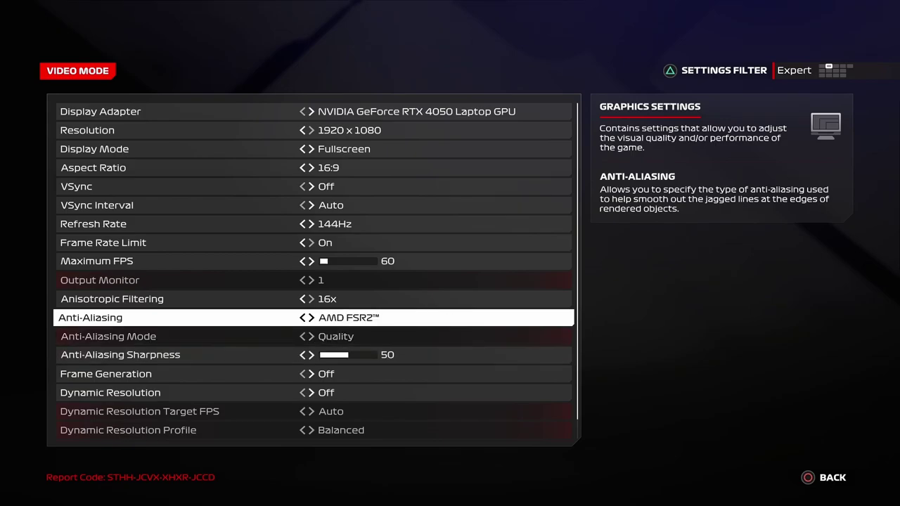
key(Left)
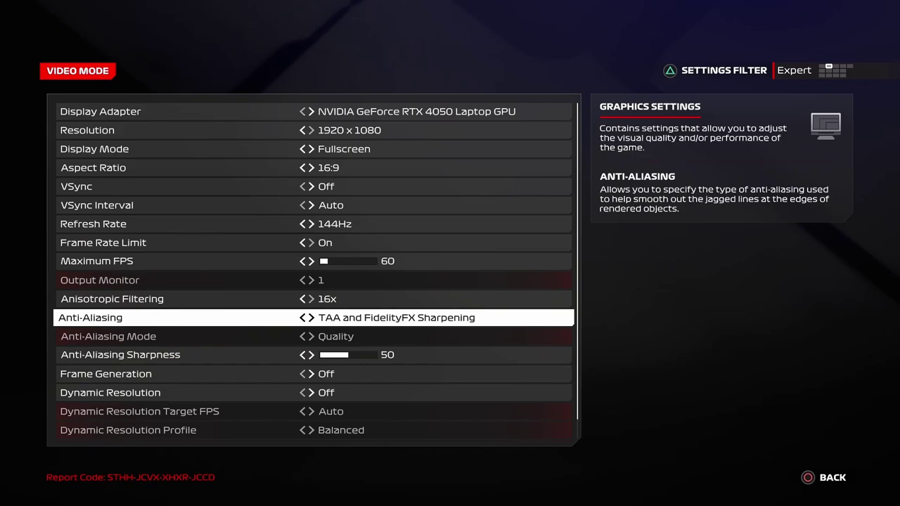
key(Left)
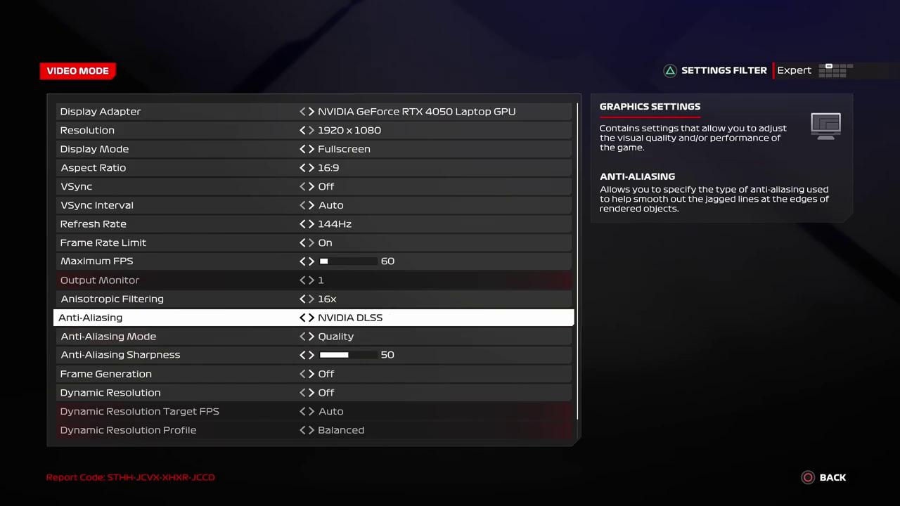
- Try the Balanced anti-aliasing mode and switch it back to Quality
key(Down)
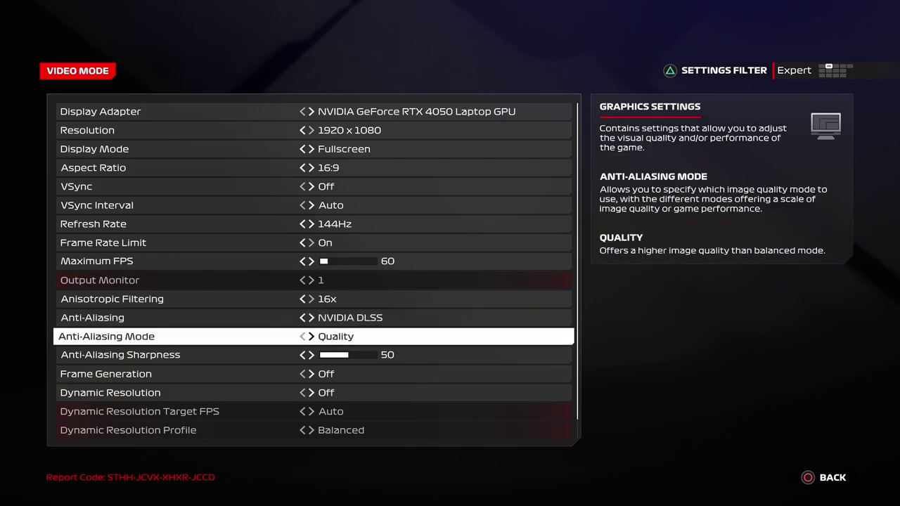
key(Right)
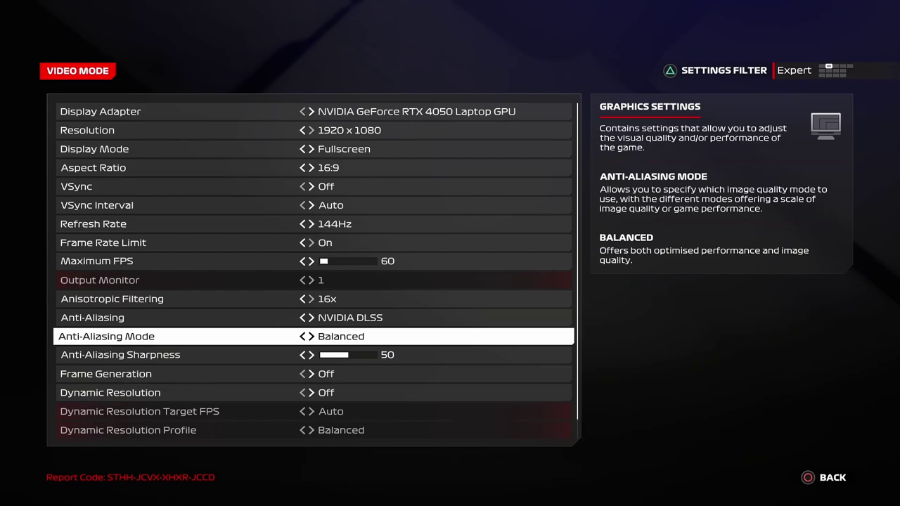
key(Left)
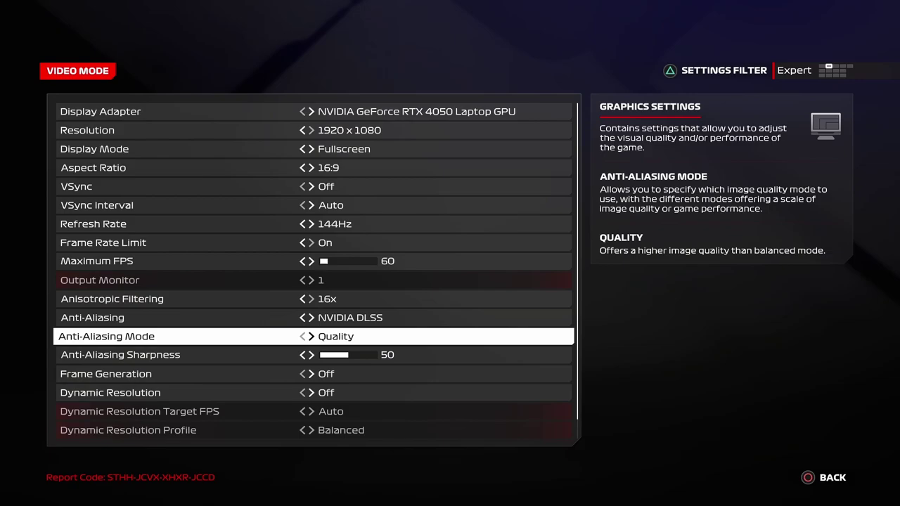
- Review the anti-aliasing sharpness, frame generation and dynamic resolution settings, and return to the main graphics settings
key(Down)
key(Down)
key(Down)
key(Down)
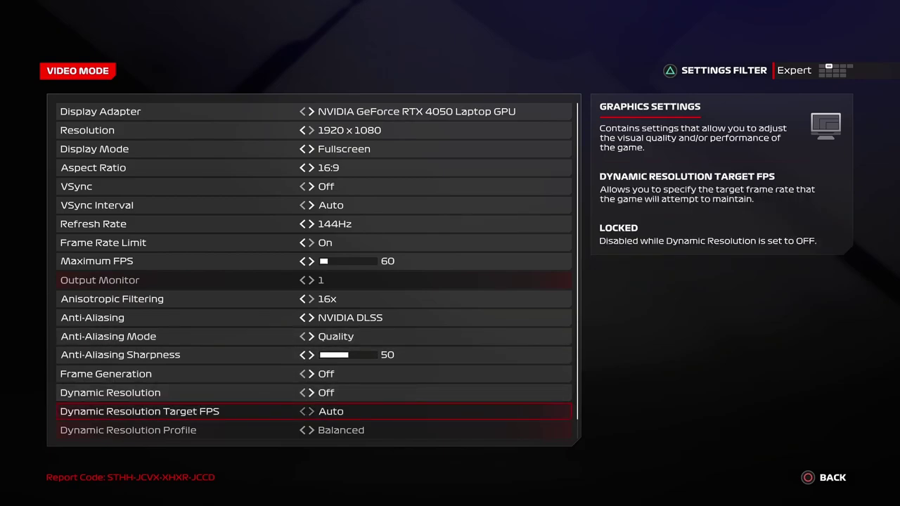
key(Up)
key(Up)
key(Up)
key(Up)
key(Escape)
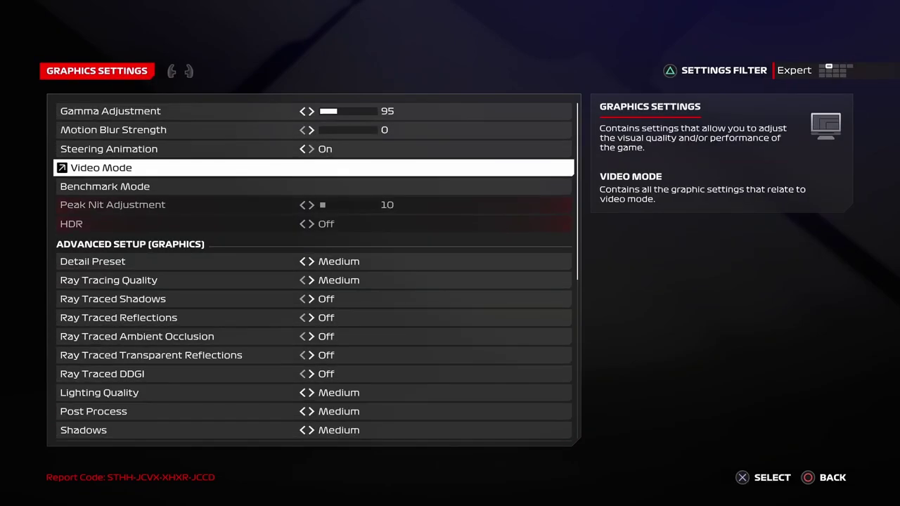
- Raise the detail preset of the advanced graphics setup to Ultra High
key(Down)
key(Down)
key(Down)
key(Down)
key(Down)
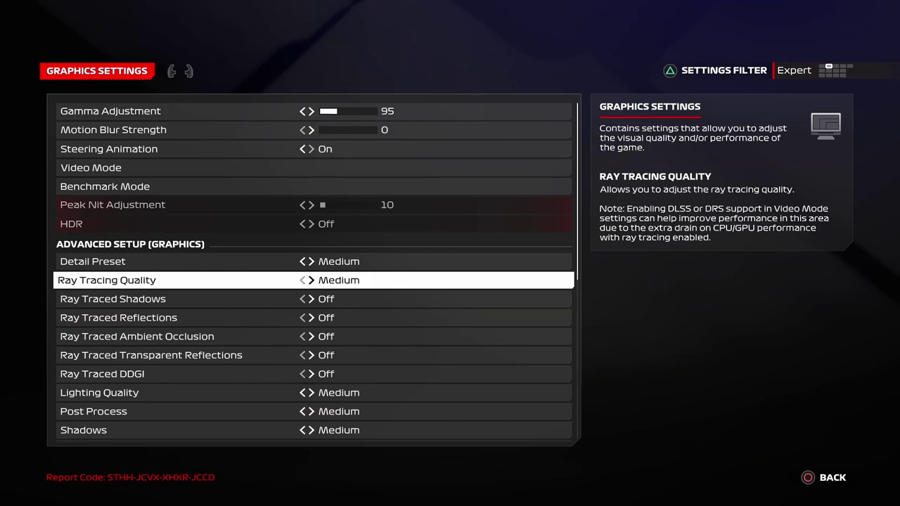
key(Up)
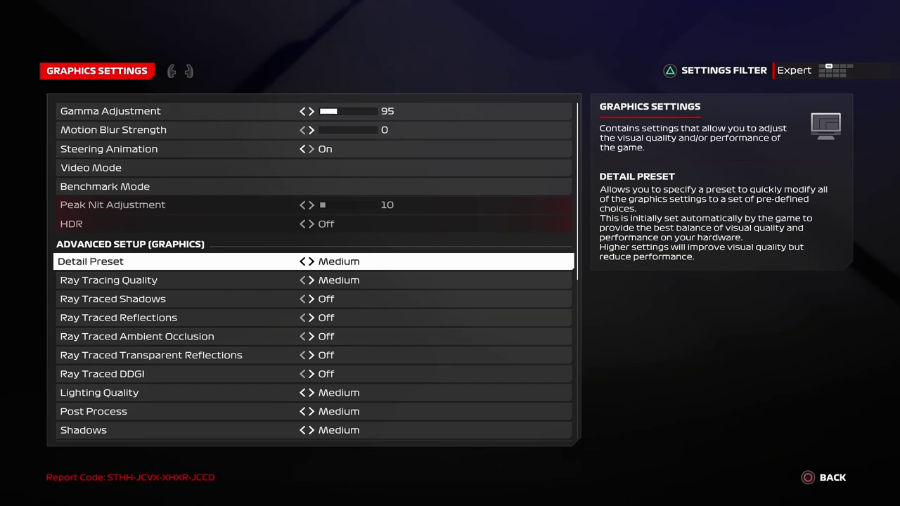
key(Right)
key(Right)
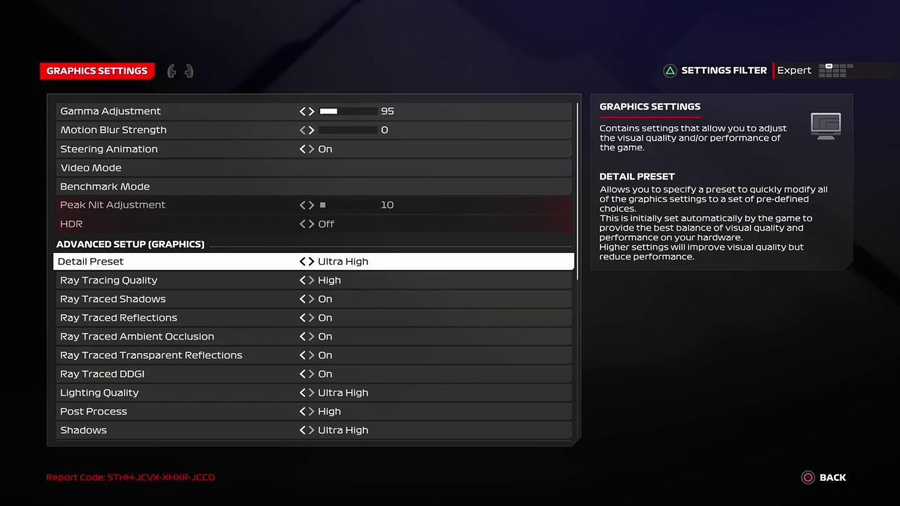
- Lower the detail preset to Ultra Low
key(Left)
key(Left)
key(Left)
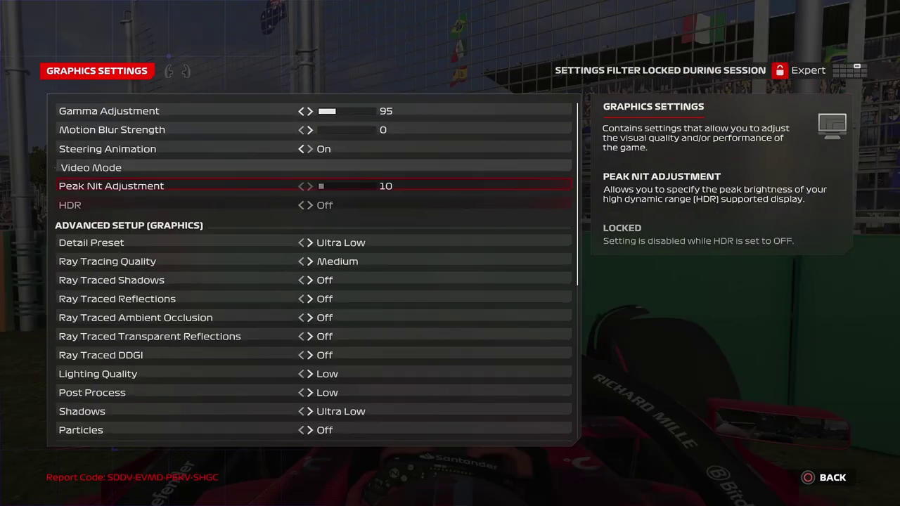
- Set the ray tracing quality to High
key(Down)
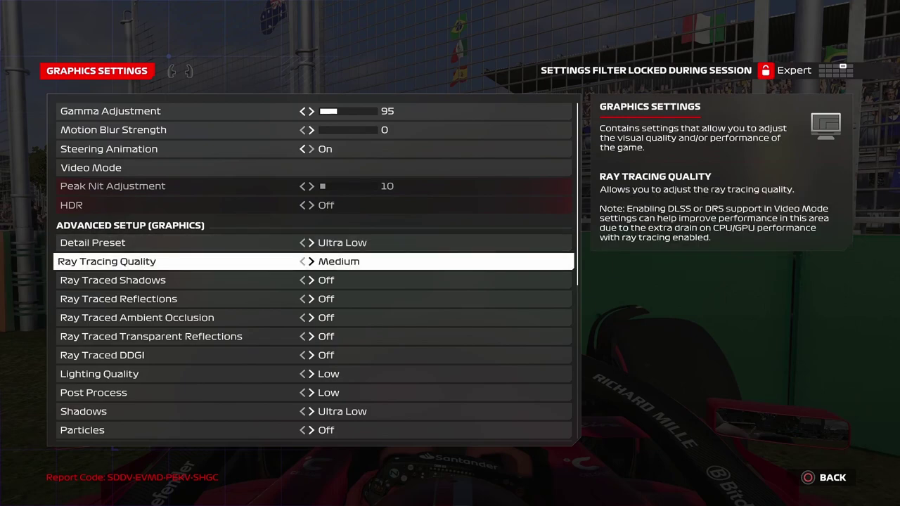
key(Up)
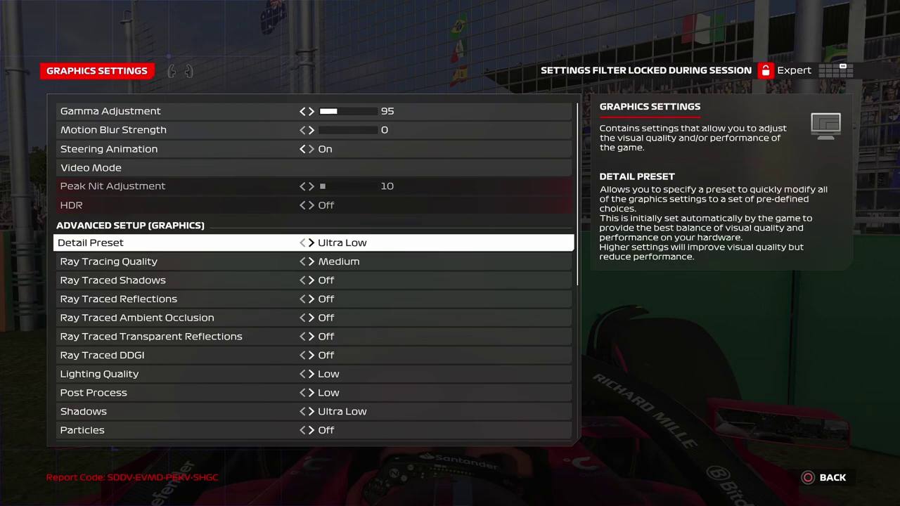
key(Down)
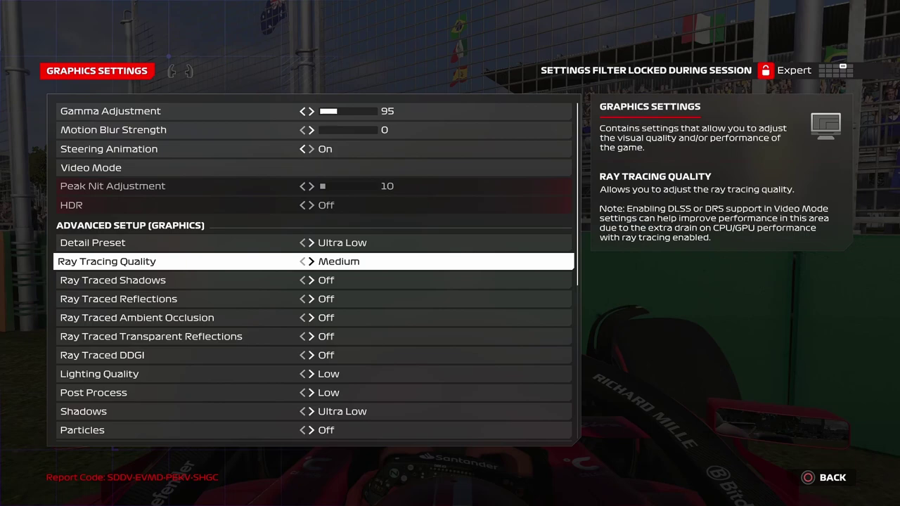
key(Right)
key(Left)
key(Right)
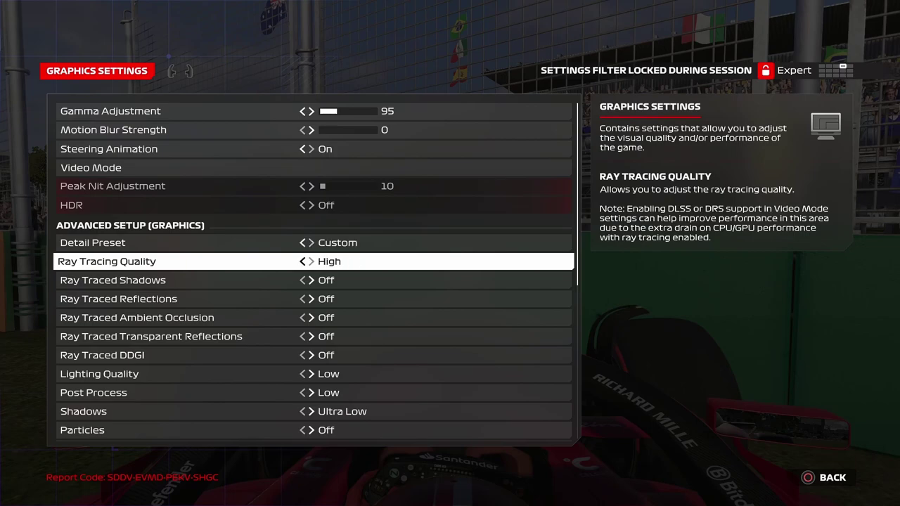
- Lower the ray tracing quality, set the detail preset to Ultra Low and leave the in-session graphics settings
key(Left)
key(Up)
key(Left)
key(Left)
key(Left)
key(Left)
key(Left)
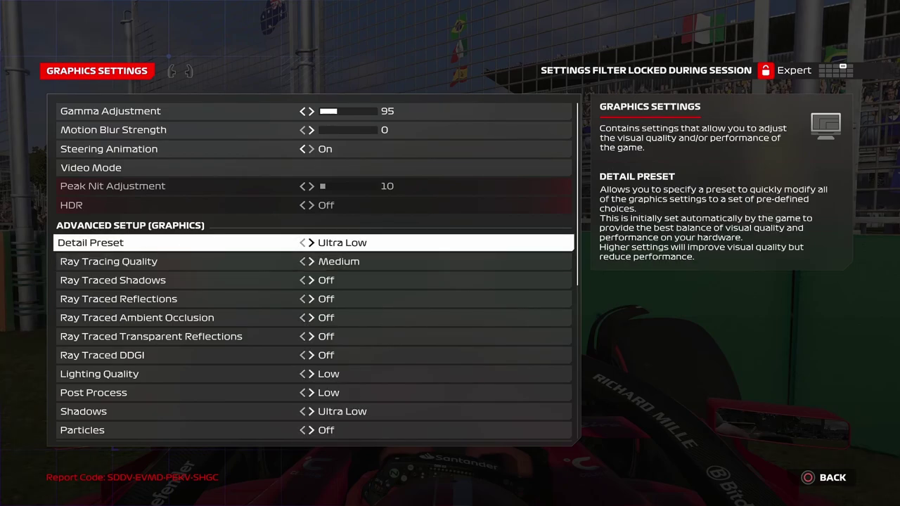
key(Escape)
key(Escape)
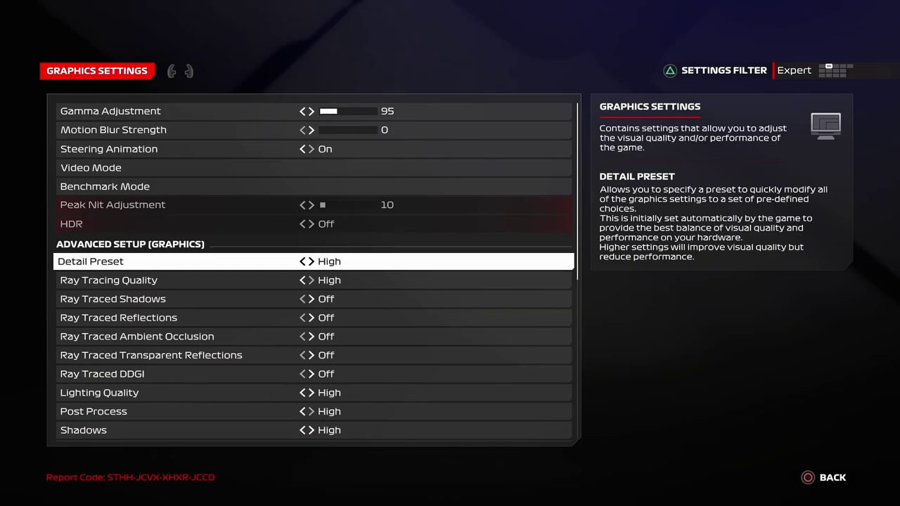
- Review the ray tracing options in the advanced graphics setup, from ray tracing quality to ray traced DDGI
key(Down)
key(Down)
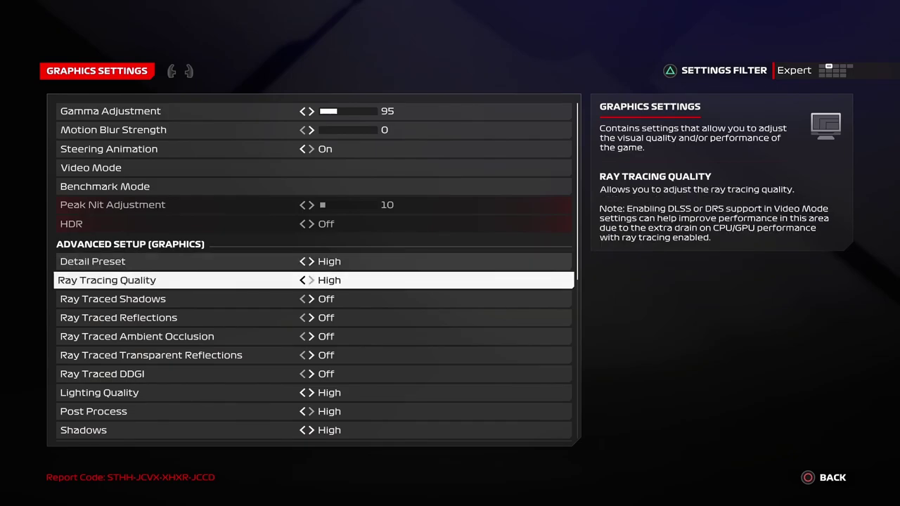
key(Down)
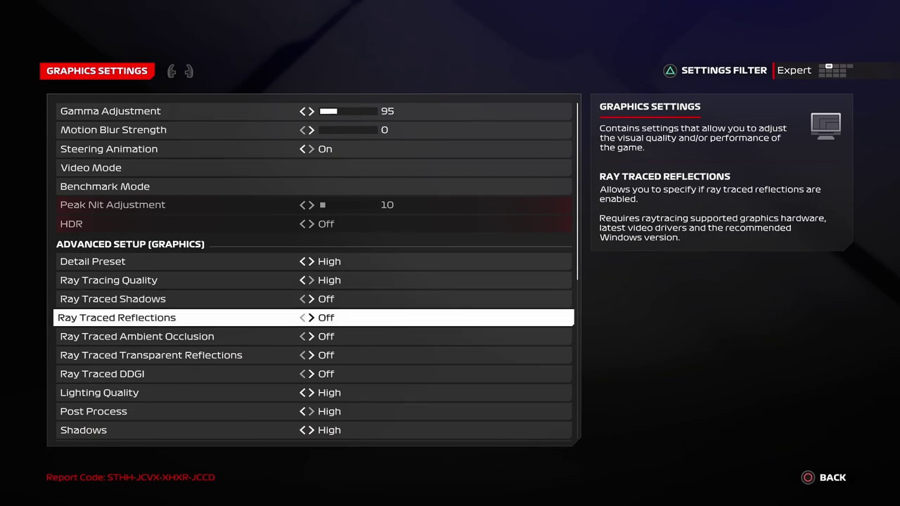
key(Down)
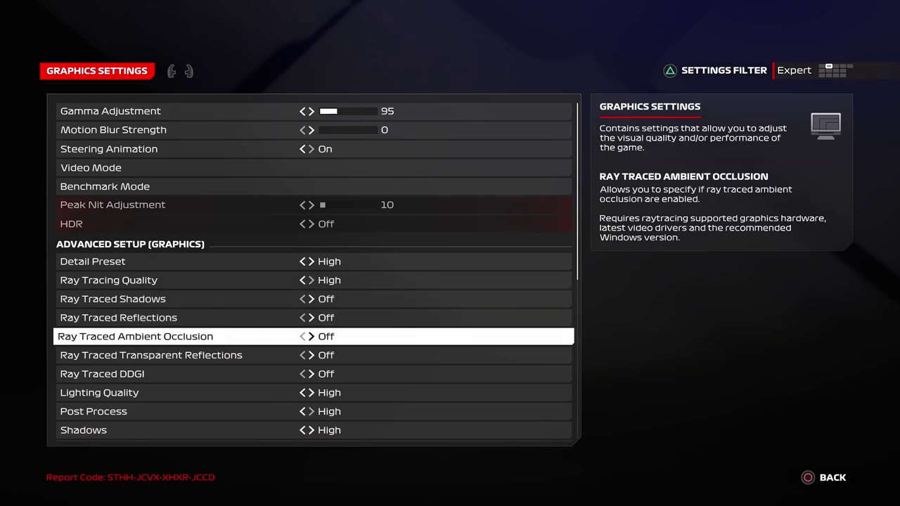
key(Down)
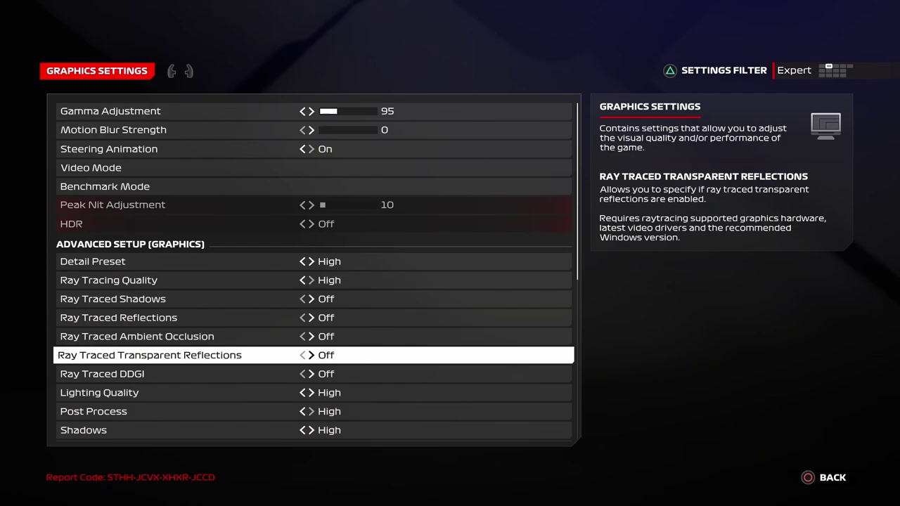
key(Down)
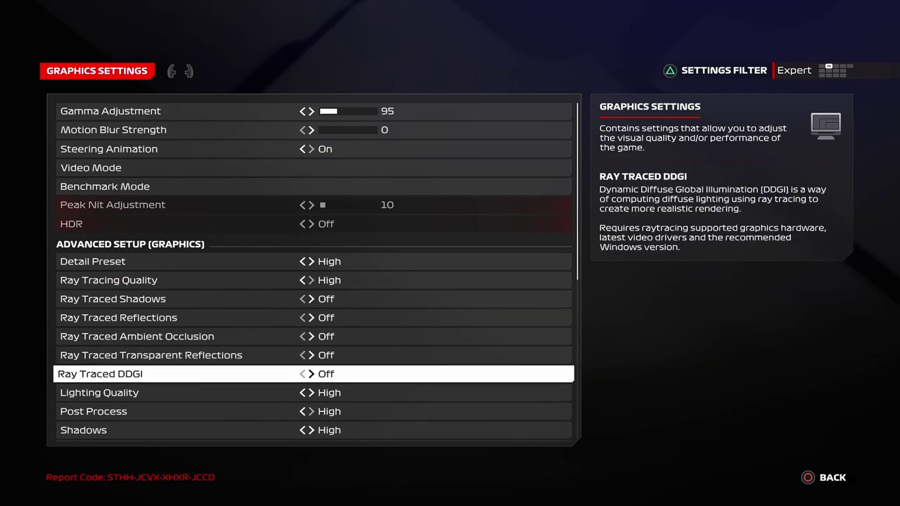
key(Up)
key(Up)
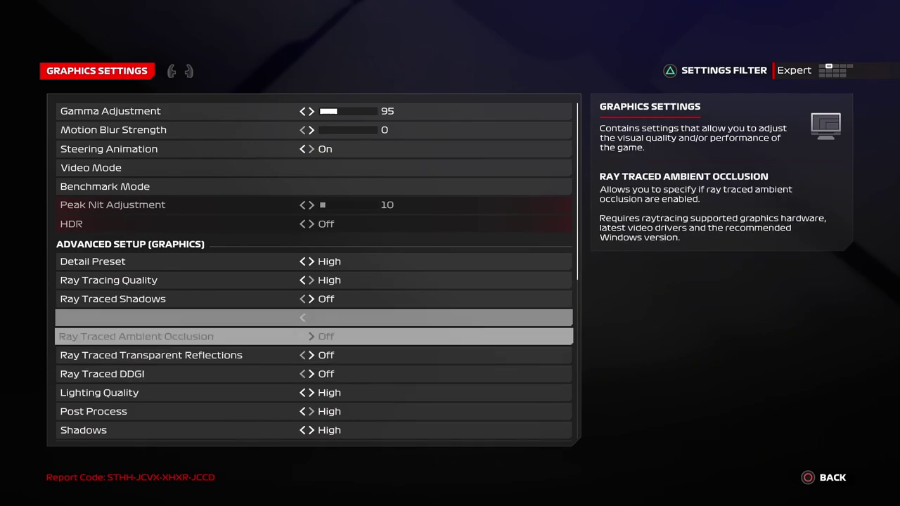
key(Up)
key(Up)
key(Down)
key(Down)
key(Down)
key(Down)
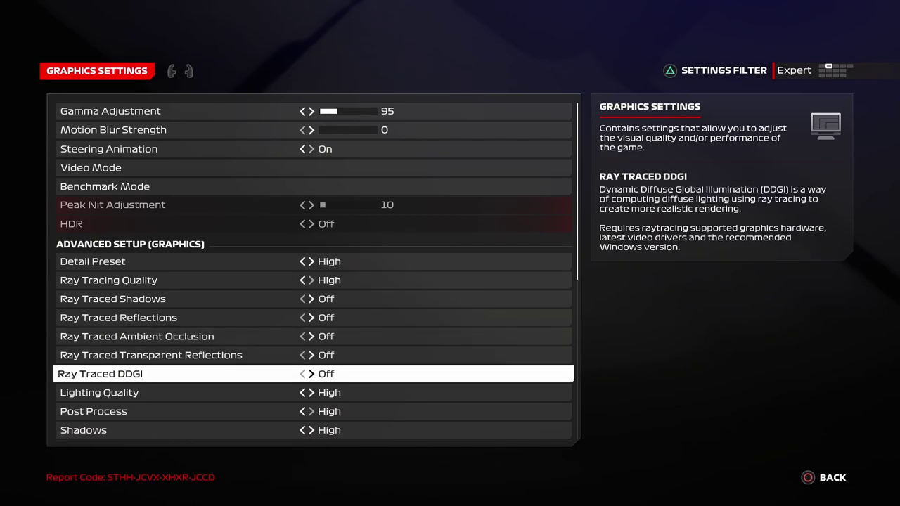
- Try enabling ray traced DDGI and switch it back off
key(Right)
key(Left)
key(Up)
key(Up)
key(Up)
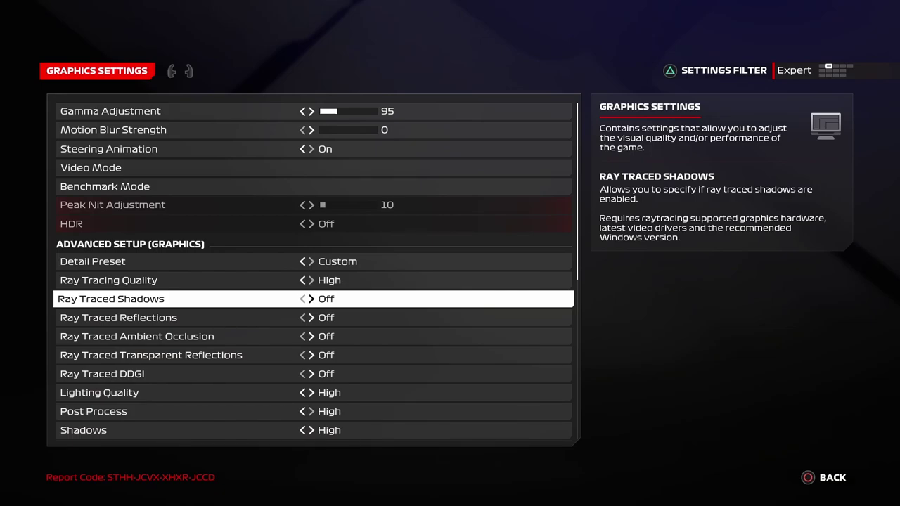
- Set the detail preset to Medium and open the benchmark mode settings, moving to the Run Benchmark Test option
key(Up)
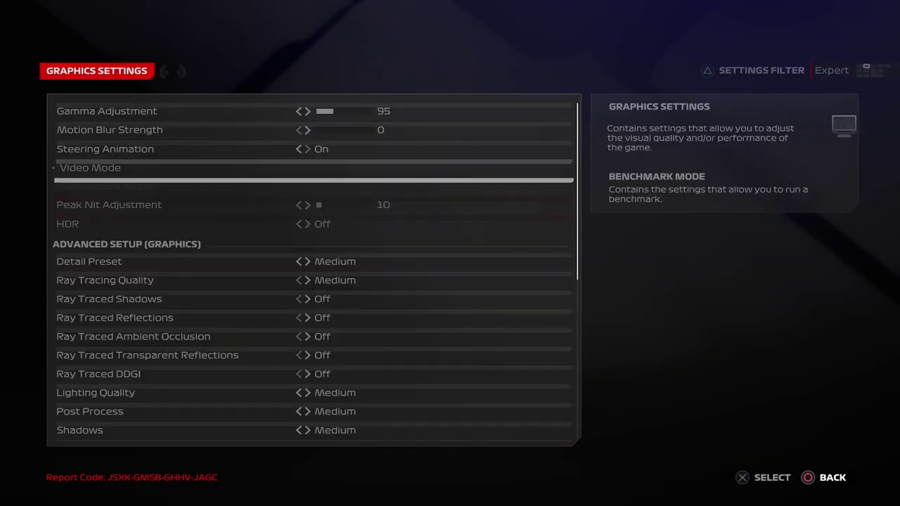
key(Down)
key(Up)
key(Return)
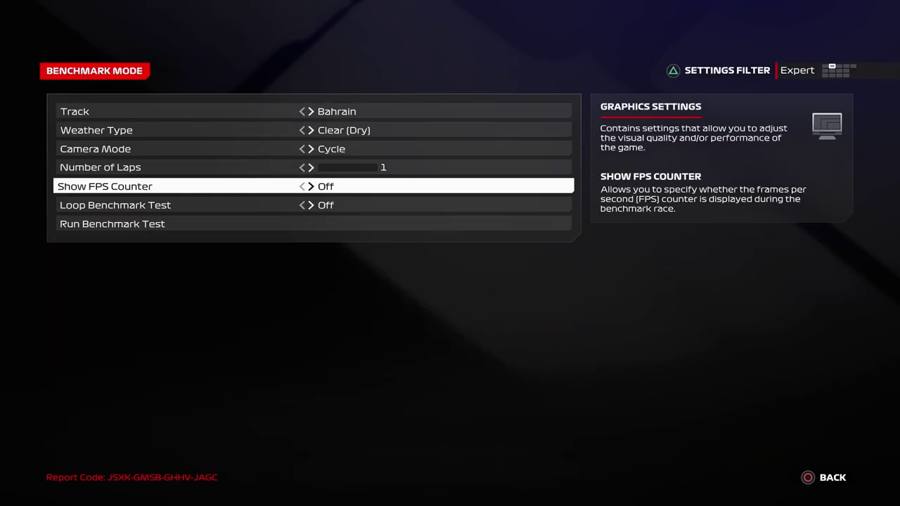
key(Down)
key(Down)
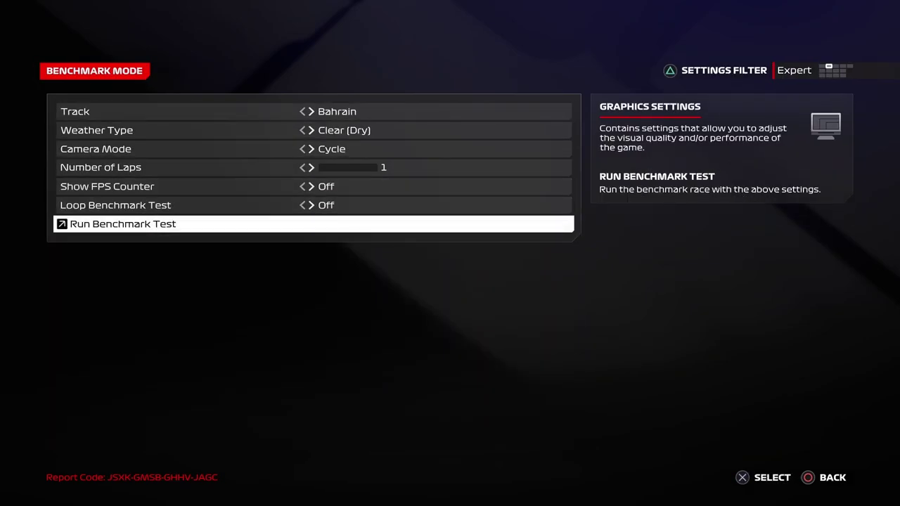